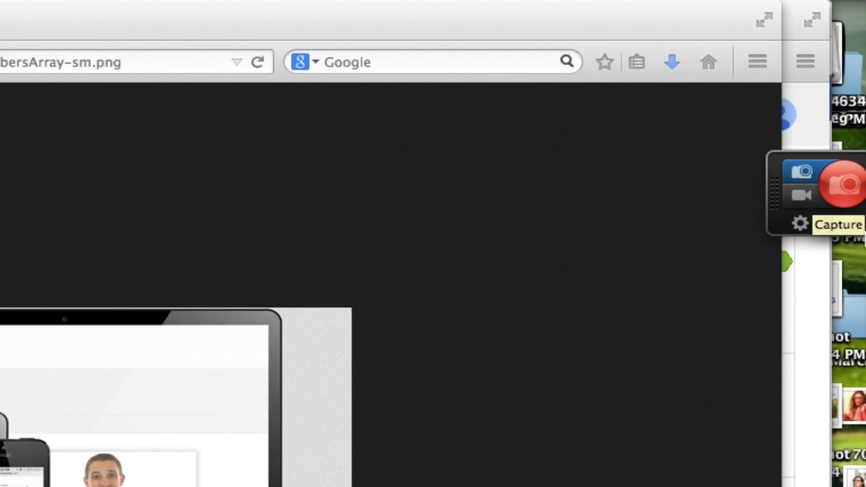
Bring up the earlier Free Funnel Training ad capture in the Snagit editor.
{"action": "left_click", "coordinate": [846, 225]}
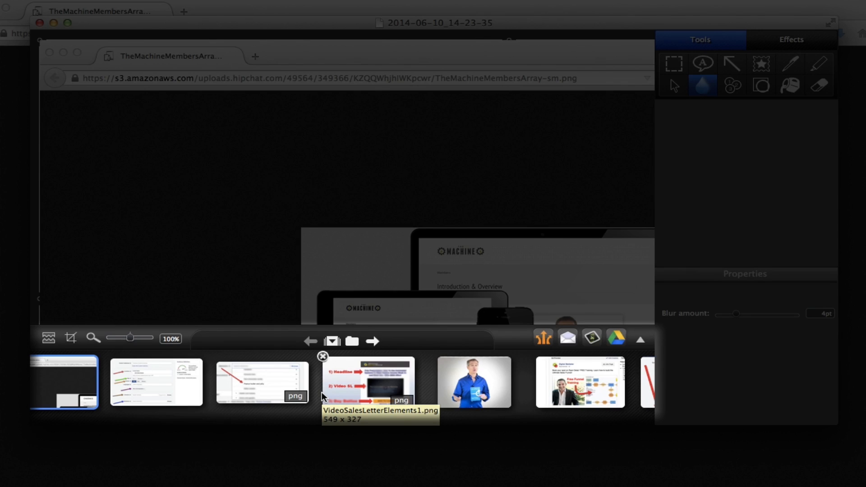
{"action": "left_click", "coordinate": [161, 402]}
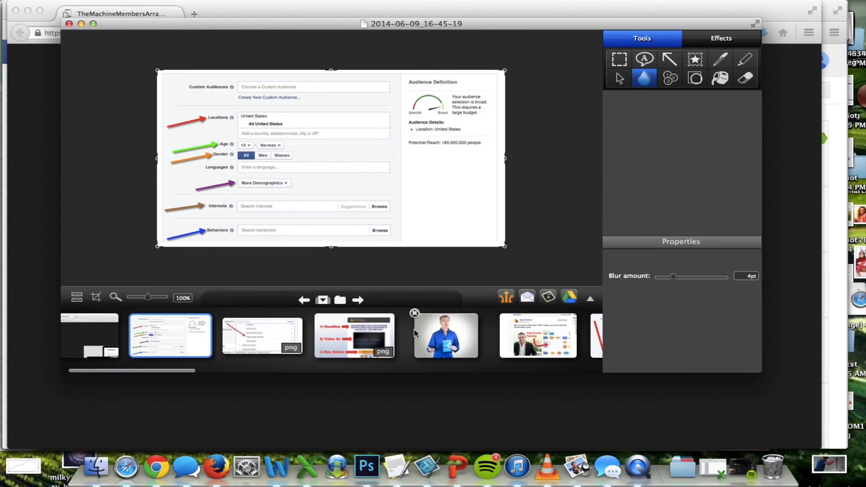
{"action": "scroll", "coordinate": [416, 333], "scroll_direction": "right", "scroll_amount": 5}
{"action": "scroll", "coordinate": [416, 333], "scroll_direction": "right", "scroll_amount": 1}
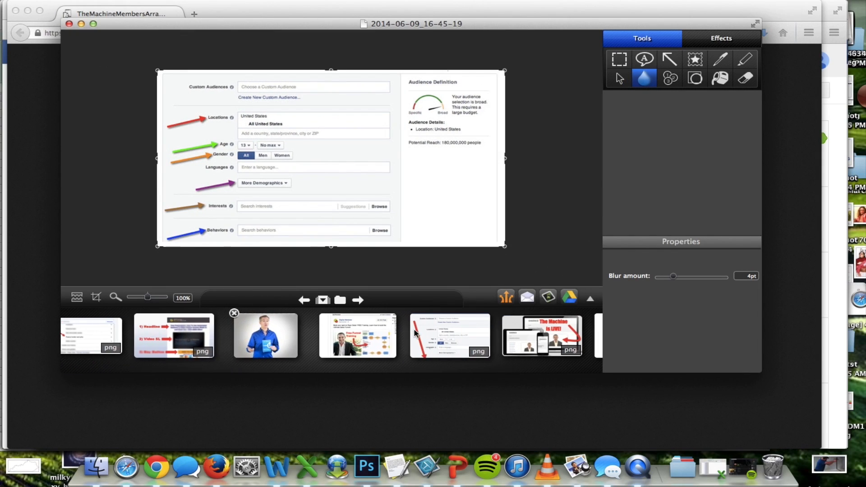
{"action": "left_click", "coordinate": [377, 335]}
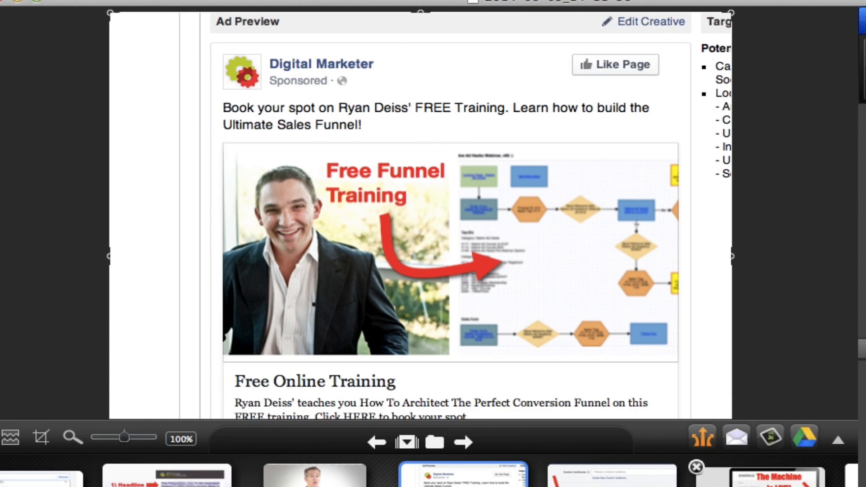
View the finished 'The Machine is LIVE!' example, then leave the editor.
{"action": "left_click", "coordinate": [758, 476]}
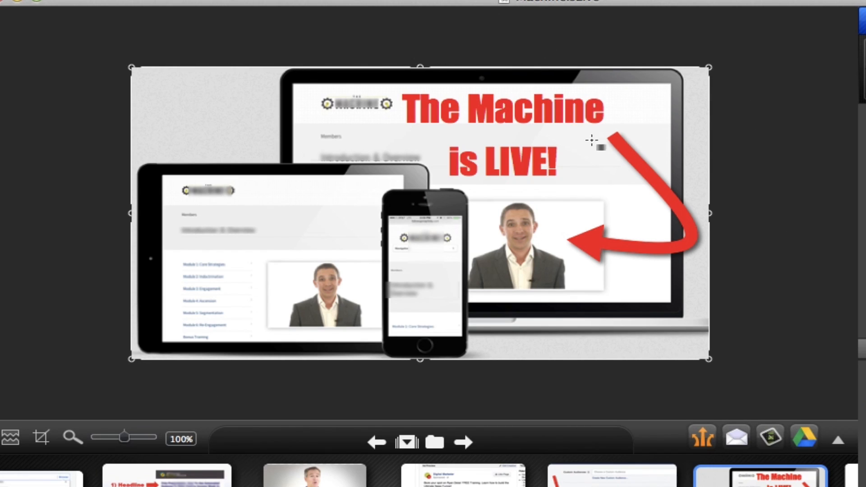
{"action": "scroll", "coordinate": [696, 474], "scroll_direction": "right", "scroll_amount": 3}
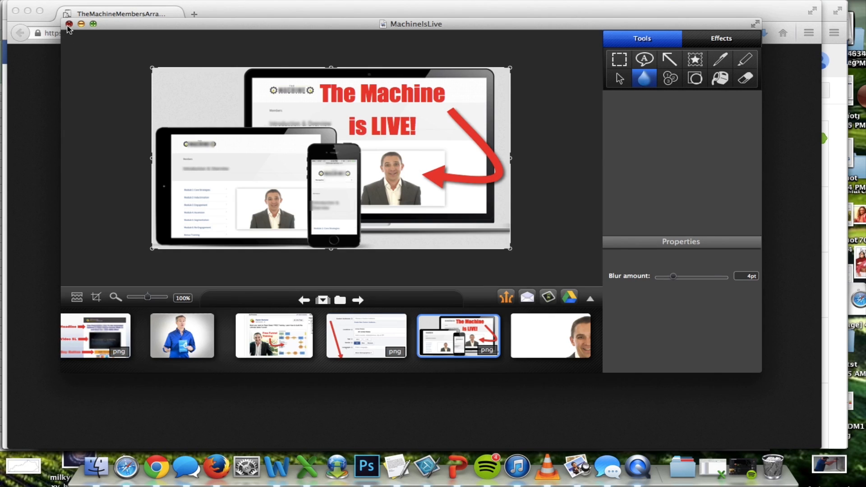
{"action": "left_click", "coordinate": [69, 25]}
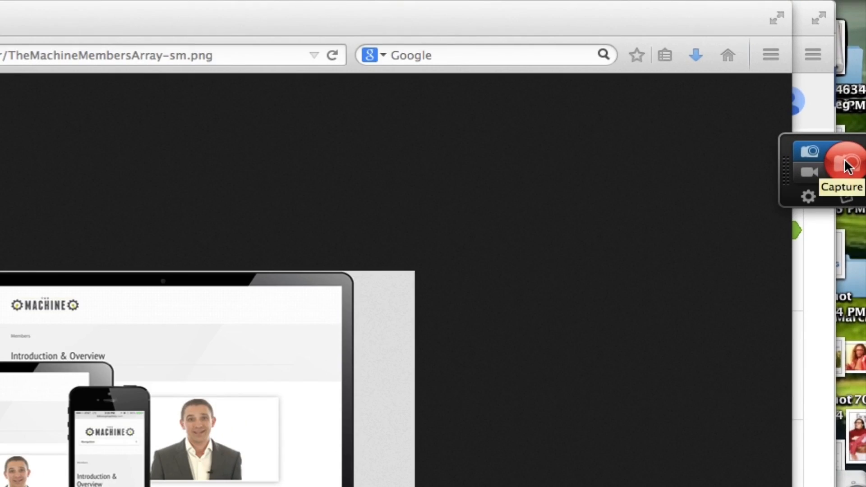
Start a new screenshot capture from the Snagit widget.
{"action": "left_click", "coordinate": [847, 165]}
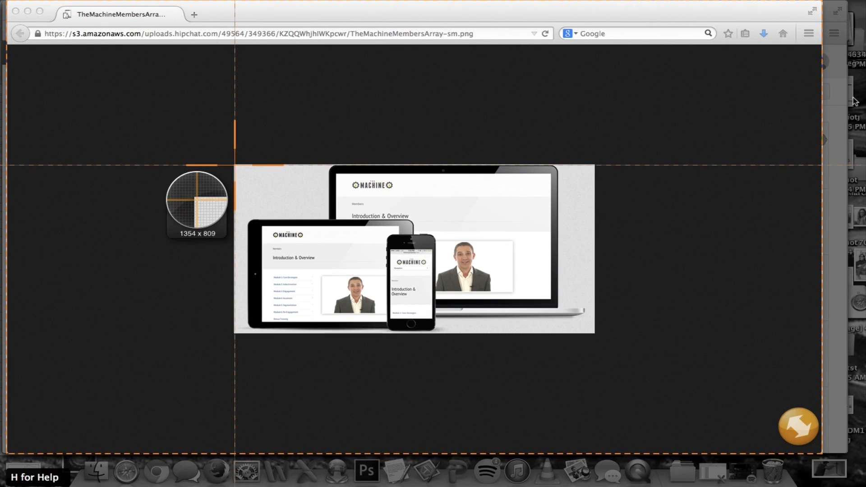
Capture a region around just the device mockup image into the editor.
{"action": "left_click_drag", "start_coordinate": [234, 164], "coordinate": [594, 334]}
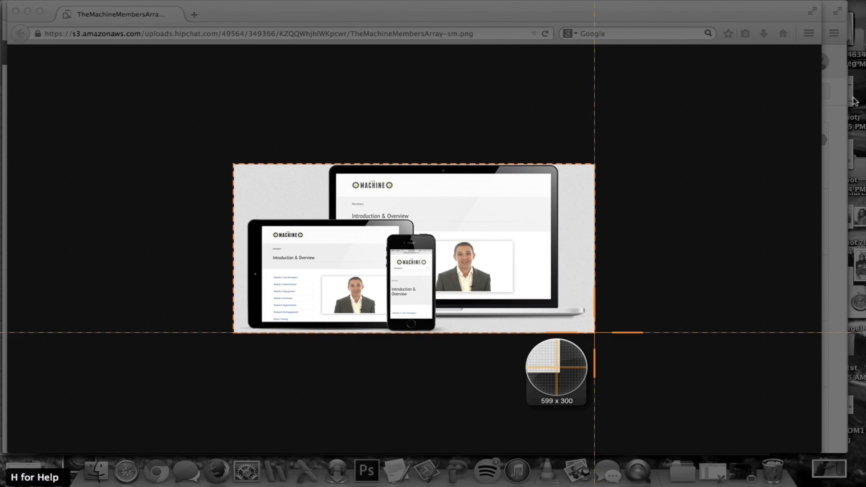
{"action": "left_click_drag", "start_coordinate": [594, 334], "coordinate": [596, 334]}
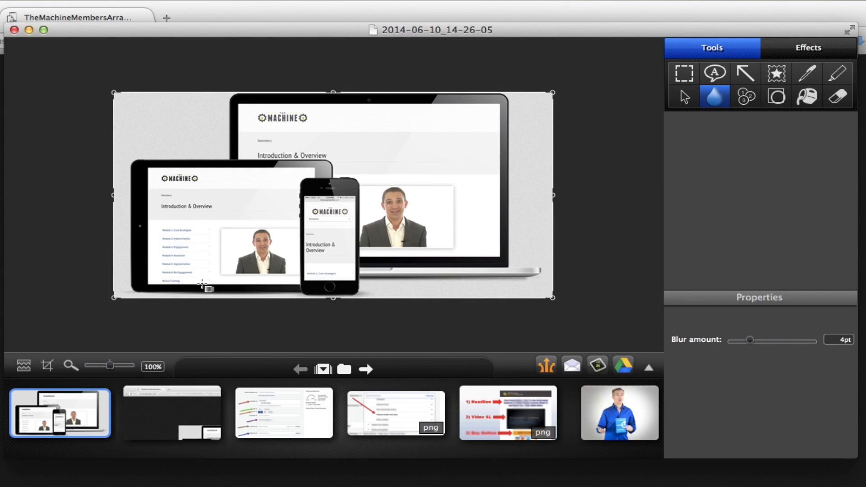
Blur the tablet's menu list and heading and the text on the phone screen.
{"action": "left_click_drag", "start_coordinate": [201, 283], "coordinate": [161, 228]}
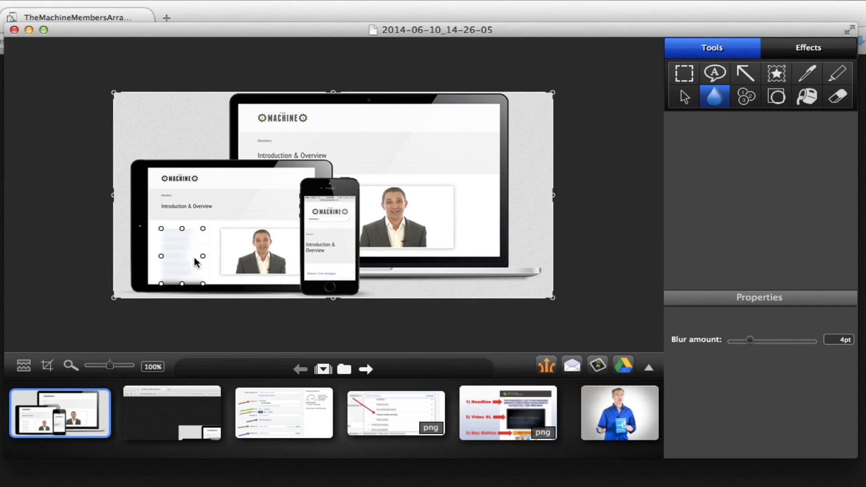
{"action": "mouse_move", "coordinate": [275, 276]}
{"action": "left_mouse_down"}
{"action": "mouse_move", "coordinate": [234, 221]}
{"action": "mouse_move", "coordinate": [327, 236]}
{"action": "left_mouse_up"}
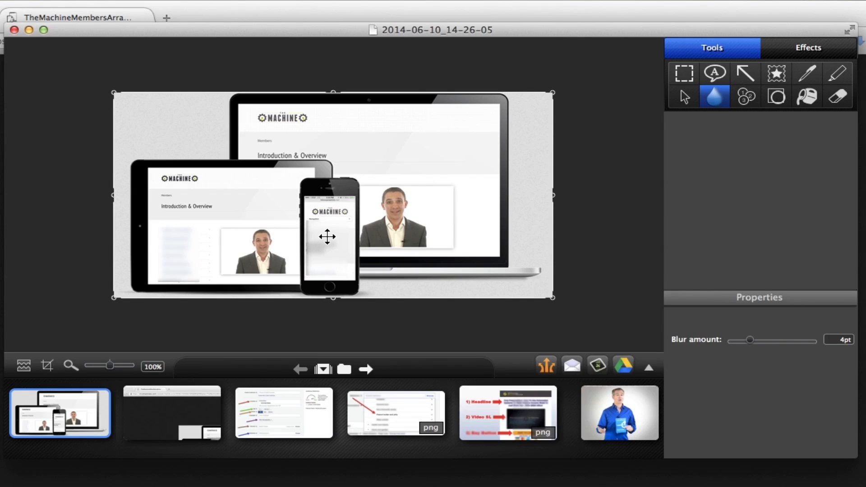
{"action": "left_click", "coordinate": [327, 236]}
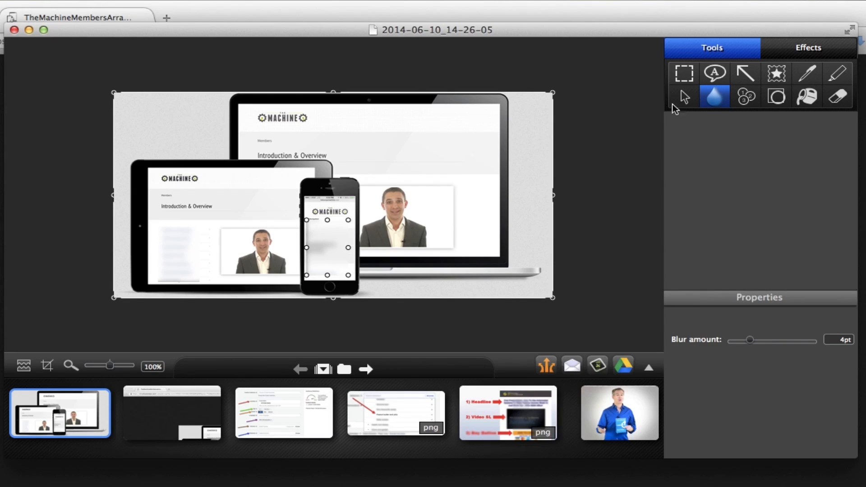
{"action": "left_click", "coordinate": [716, 97]}
{"action": "left_click_drag", "start_coordinate": [161, 202], "coordinate": [215, 212]}
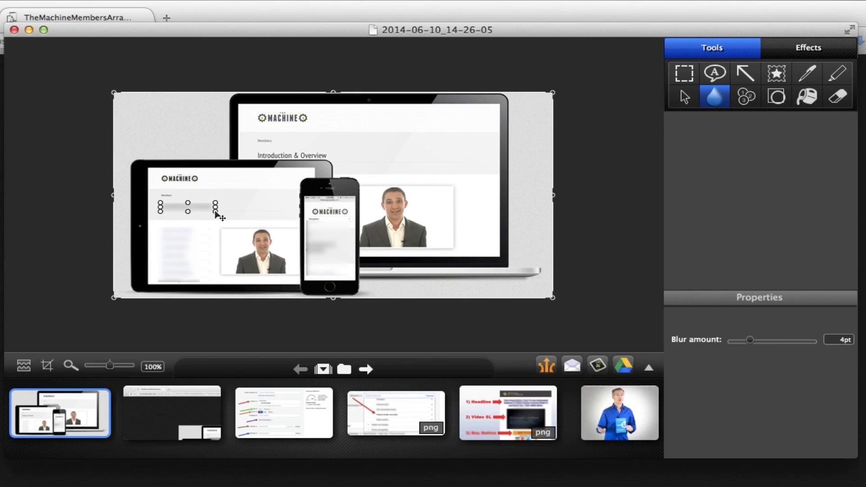
{"action": "left_click", "coordinate": [247, 190]}
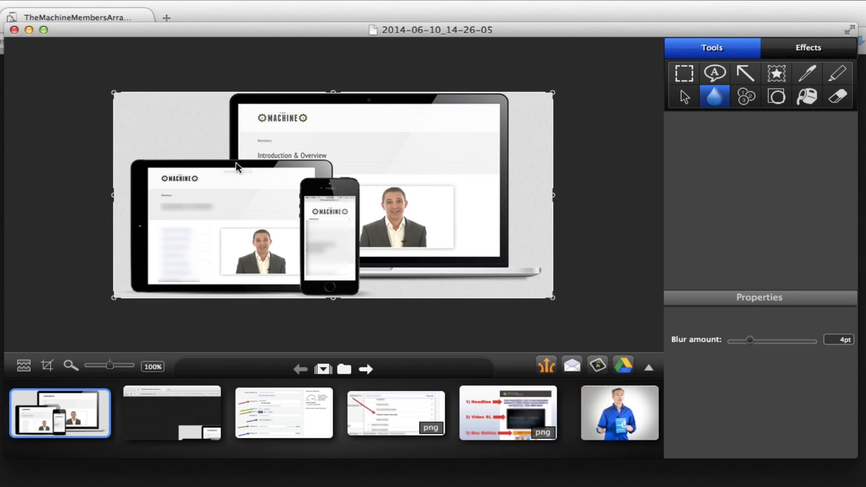
Blur the MACHINE logos and the Introduction heading on the laptop and tablet screens.
{"action": "left_click", "coordinate": [274, 117]}
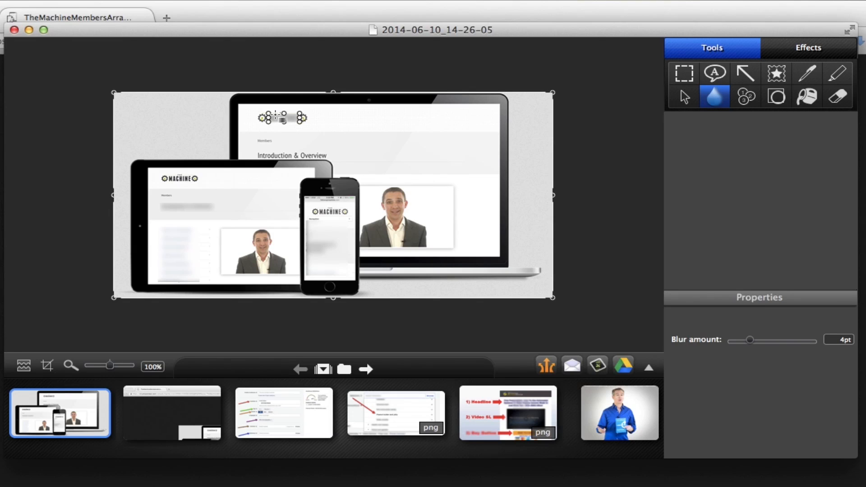
{"action": "left_click_drag", "start_coordinate": [300, 156], "coordinate": [331, 166]}
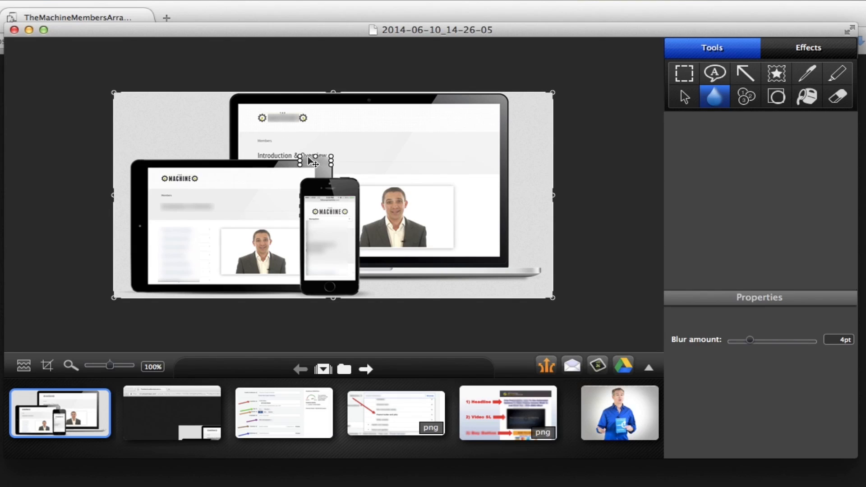
{"action": "left_click_drag", "start_coordinate": [315, 163], "coordinate": [181, 177]}
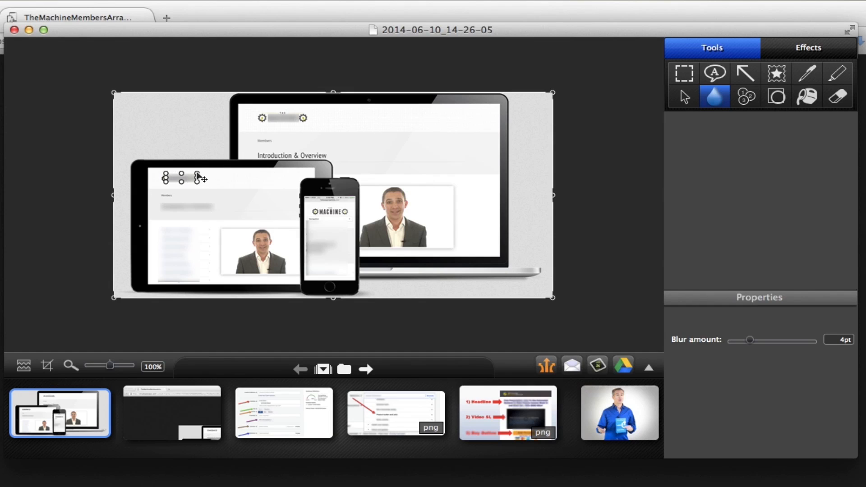
{"action": "left_click_drag", "start_coordinate": [198, 178], "coordinate": [185, 180]}
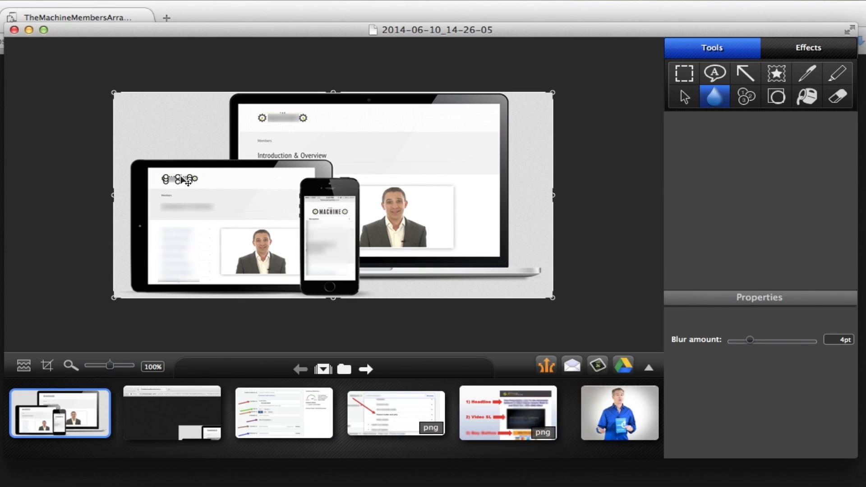
{"action": "mouse_move", "coordinate": [232, 178]}
{"action": "left_mouse_down"}
{"action": "mouse_move", "coordinate": [252, 184]}
{"action": "mouse_move", "coordinate": [247, 177]}
{"action": "left_mouse_up"}
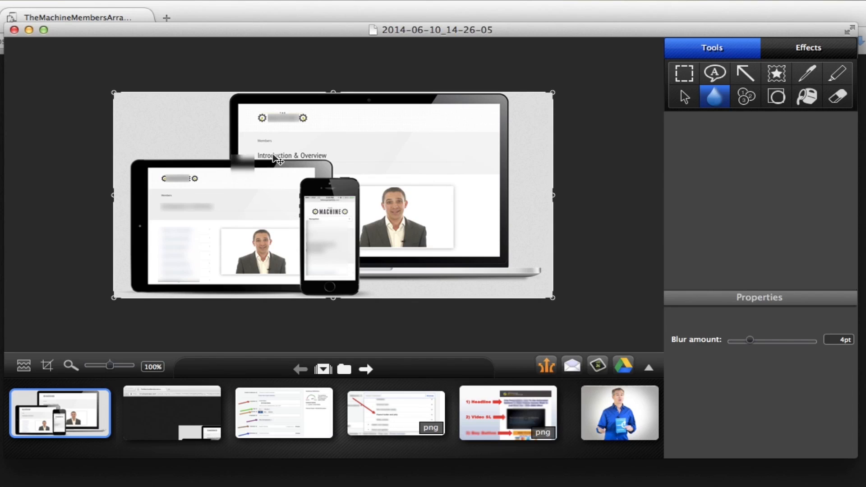
{"action": "mouse_move", "coordinate": [247, 178]}
{"action": "left_mouse_down"}
{"action": "mouse_move", "coordinate": [281, 157]}
{"action": "mouse_move", "coordinate": [329, 159]}
{"action": "left_mouse_up"}
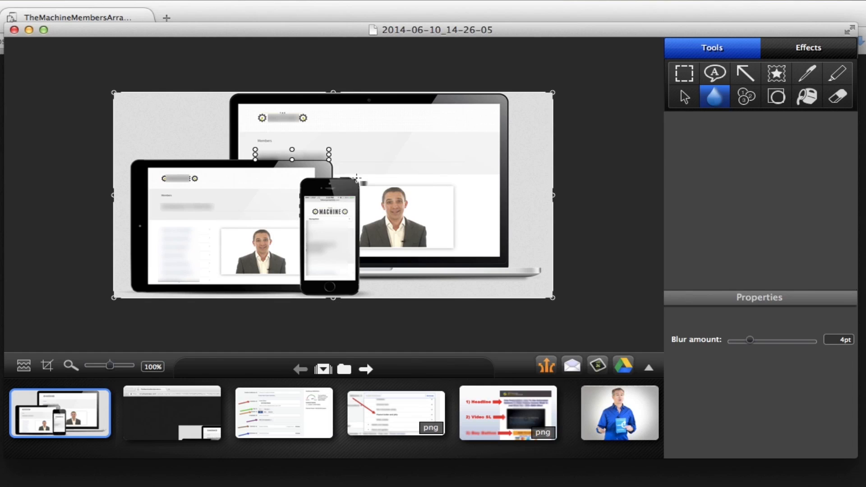
{"action": "left_click", "coordinate": [317, 210]}
{"action": "left_click", "coordinate": [292, 152]}
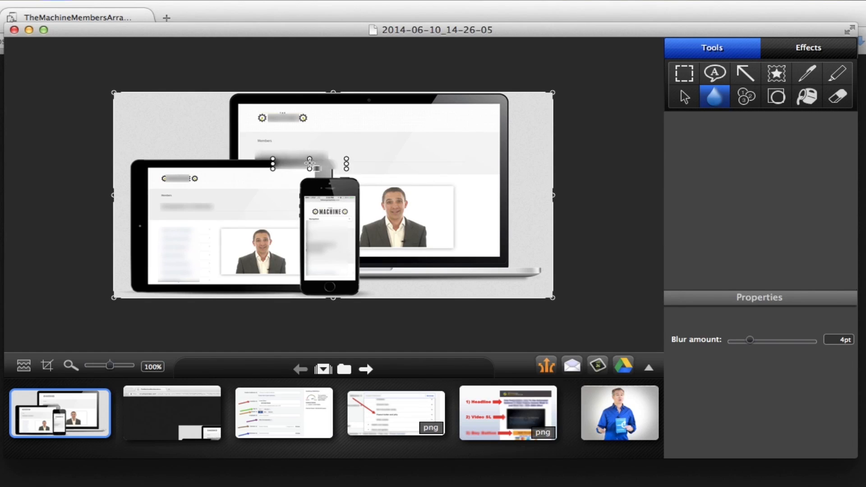
{"action": "left_click_drag", "start_coordinate": [292, 152], "coordinate": [309, 161]}
Blur the heading across the top of the phone screen, trimmed to fit.
{"action": "mouse_move", "coordinate": [291, 191]}
{"action": "left_mouse_down"}
{"action": "mouse_move", "coordinate": [366, 191]}
{"action": "mouse_move", "coordinate": [338, 212]}
{"action": "left_mouse_up"}
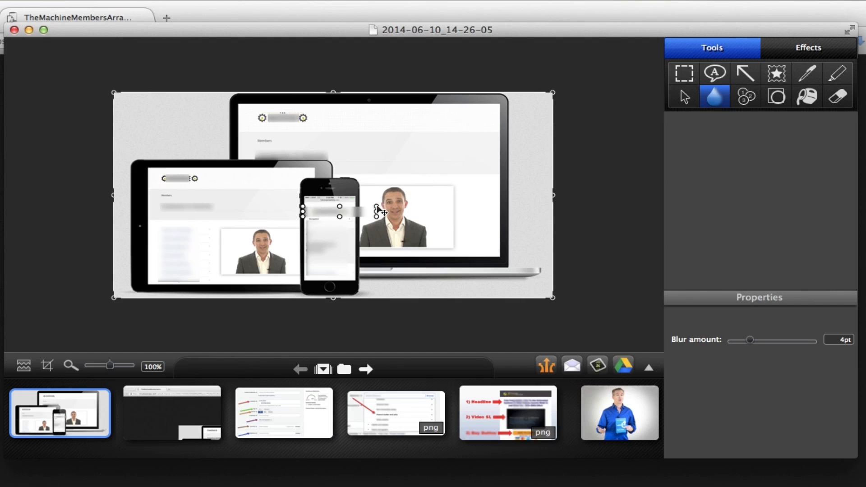
{"action": "left_click_drag", "start_coordinate": [376, 212], "coordinate": [343, 212]}
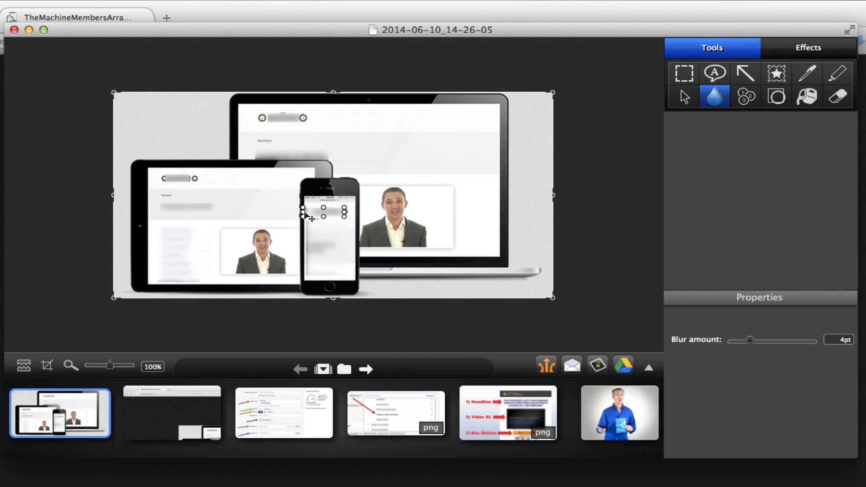
{"action": "left_click_drag", "start_coordinate": [303, 215], "coordinate": [314, 214]}
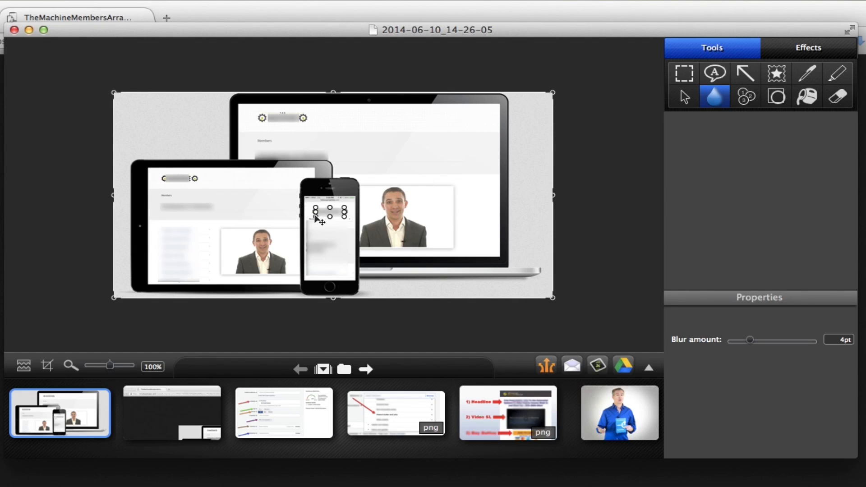
{"action": "left_click", "coordinate": [420, 173]}
{"action": "scroll", "coordinate": [388, 393], "scroll_direction": "right", "scroll_amount": 5}
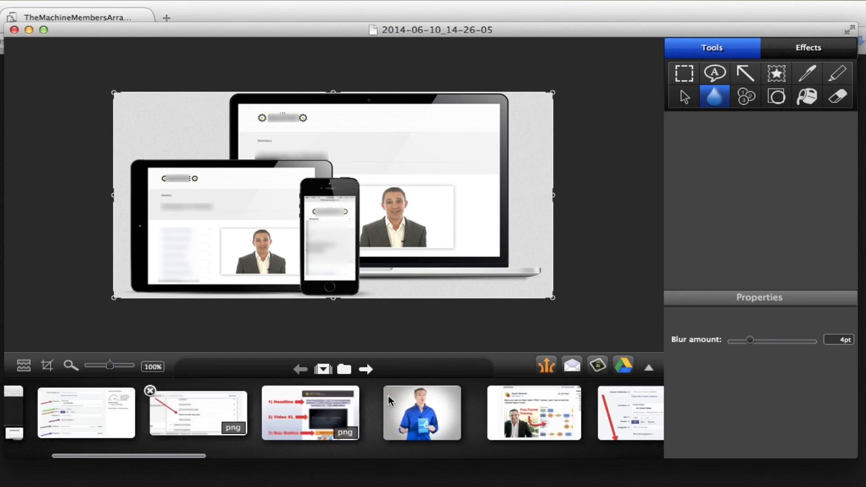
{"action": "scroll", "coordinate": [388, 393], "scroll_direction": "right", "scroll_amount": 3}
{"action": "left_click", "coordinate": [450, 411]}
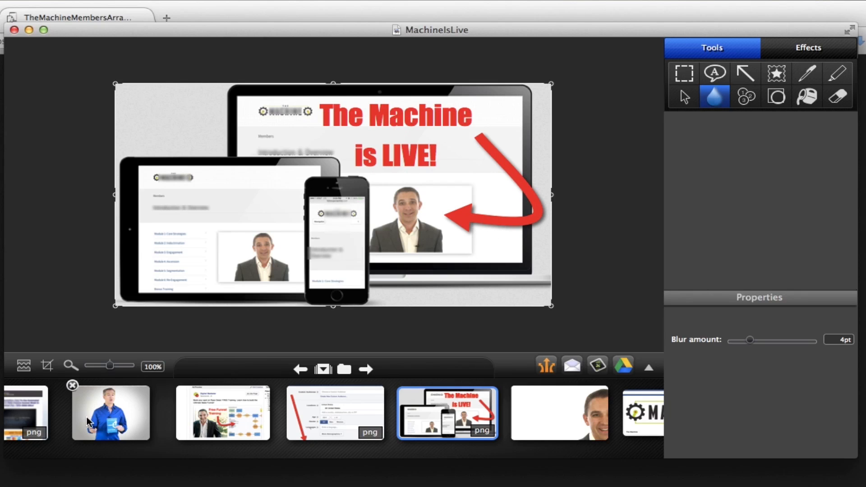
{"action": "scroll", "coordinate": [87, 417], "scroll_direction": "left", "scroll_amount": 5}
{"action": "left_click", "coordinate": [60, 413]}
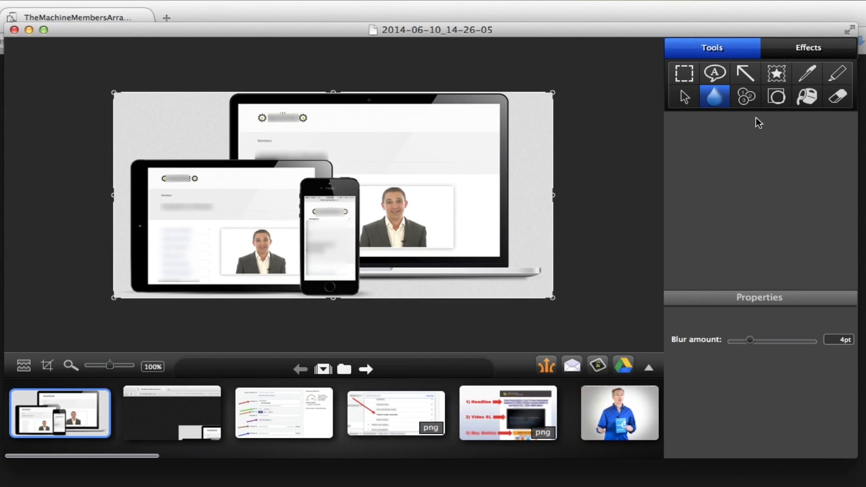
{"action": "left_click", "coordinate": [745, 74]}
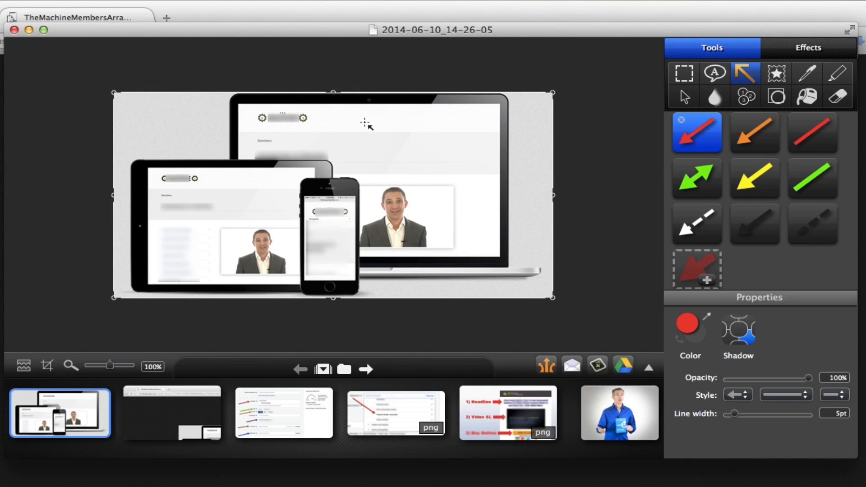
Draw a red arrow across the laptop screen and bend it into a curve toward the presenter.
{"action": "mouse_move", "coordinate": [365, 122]}
{"action": "left_mouse_down"}
{"action": "mouse_move", "coordinate": [489, 167]}
{"action": "mouse_move", "coordinate": [489, 201]}
{"action": "left_mouse_up"}
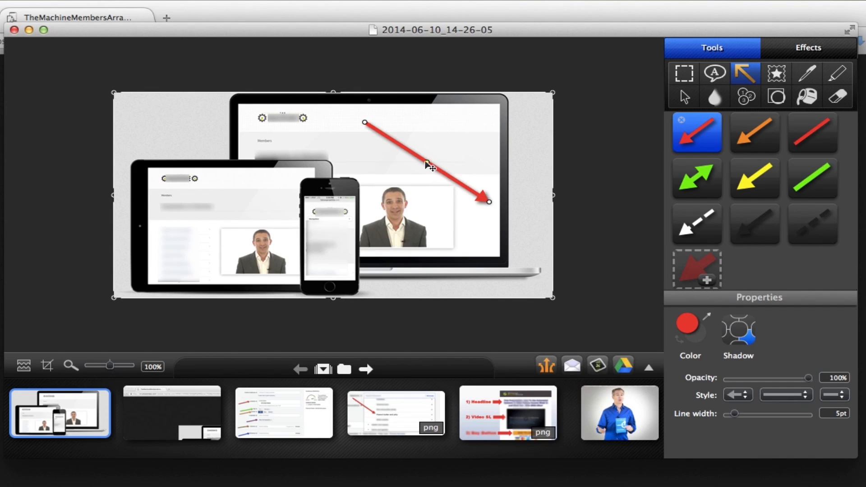
{"action": "left_click_drag", "start_coordinate": [428, 164], "coordinate": [522, 136]}
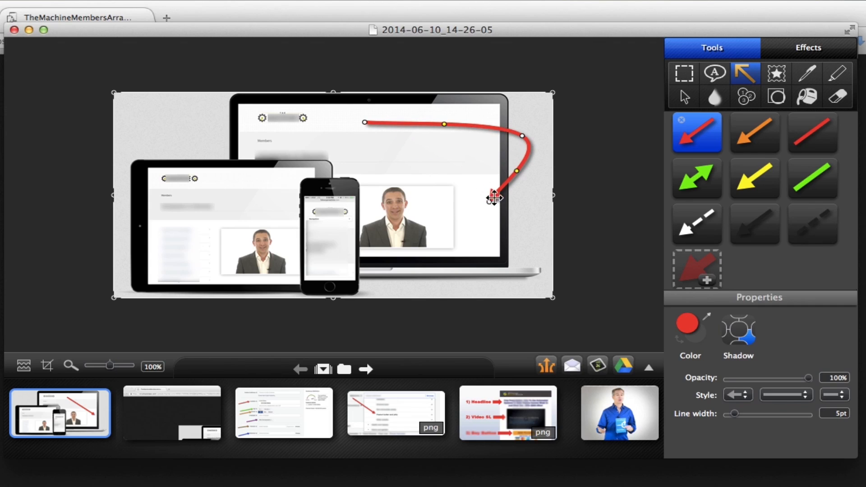
{"action": "left_click_drag", "start_coordinate": [493, 198], "coordinate": [435, 207]}
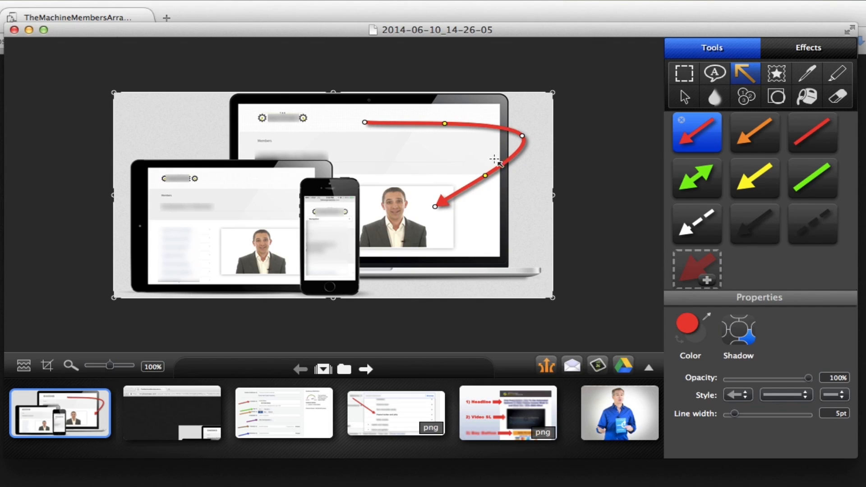
{"action": "left_click_drag", "start_coordinate": [522, 135], "coordinate": [513, 131]}
Refine the curved arrow so its head points at the presenter and its tail sits upper right.
{"action": "key", "text": "shift+Down"}
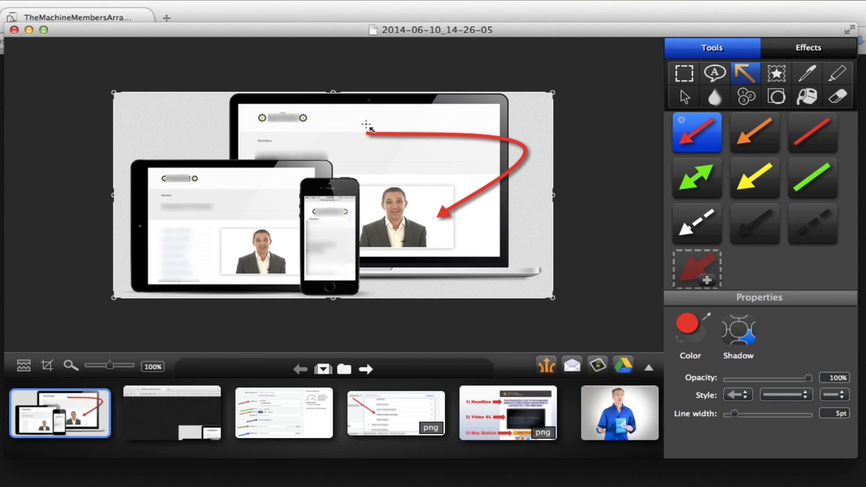
{"action": "mouse_move", "coordinate": [443, 211]}
{"action": "left_mouse_down"}
{"action": "mouse_move", "coordinate": [439, 220]}
{"action": "mouse_move", "coordinate": [421, 205]}
{"action": "left_mouse_up"}
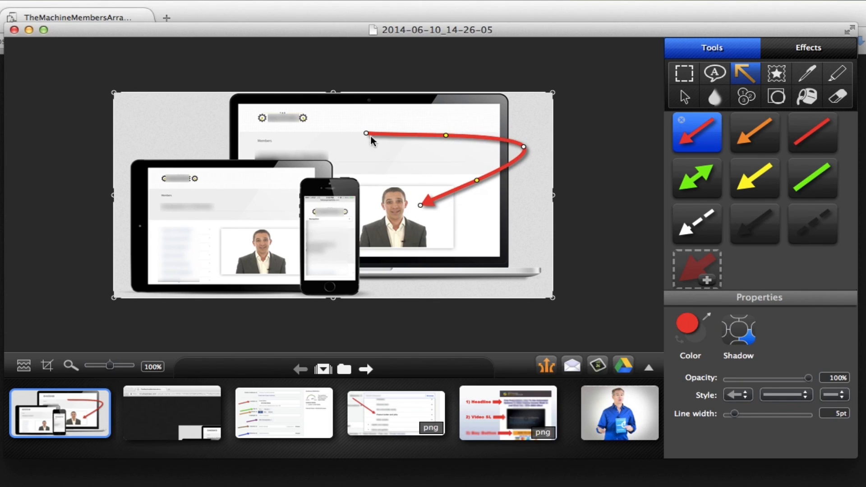
{"action": "left_click_drag", "start_coordinate": [366, 135], "coordinate": [457, 127]}
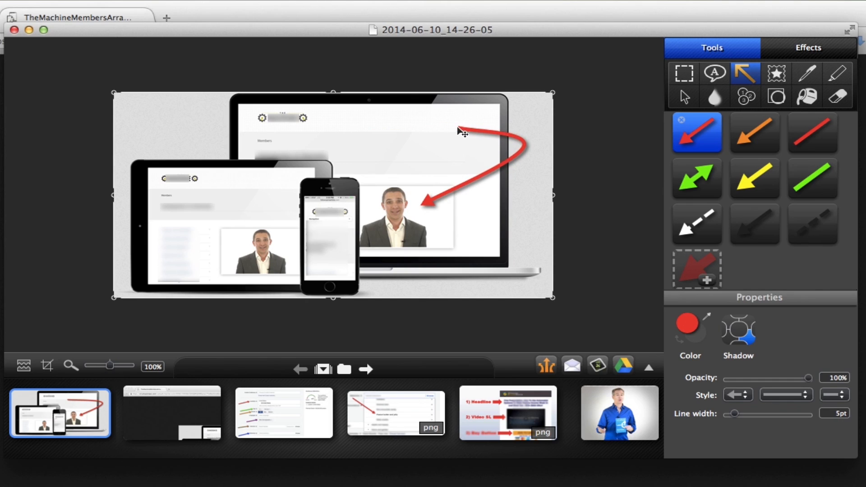
{"action": "left_click_drag", "start_coordinate": [474, 179], "coordinate": [476, 195]}
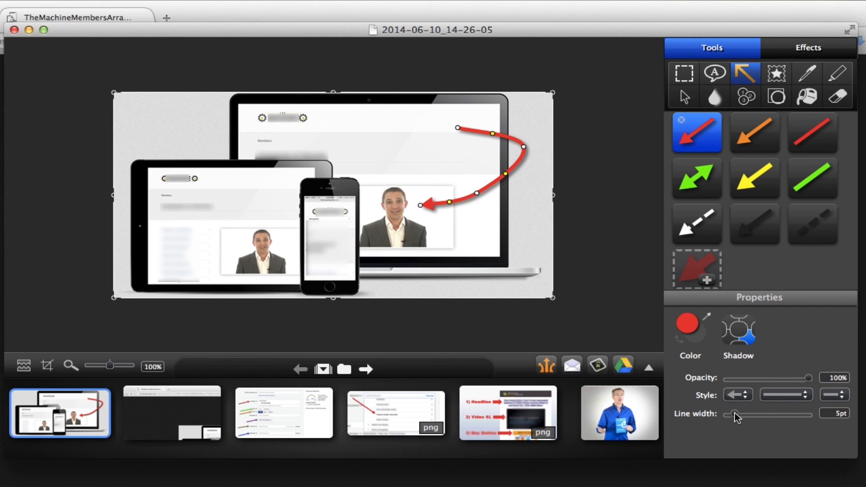
Set the arrow's line width to 15 pt and deselect it.
{"action": "left_click_drag", "start_coordinate": [733, 414], "coordinate": [751, 414]}
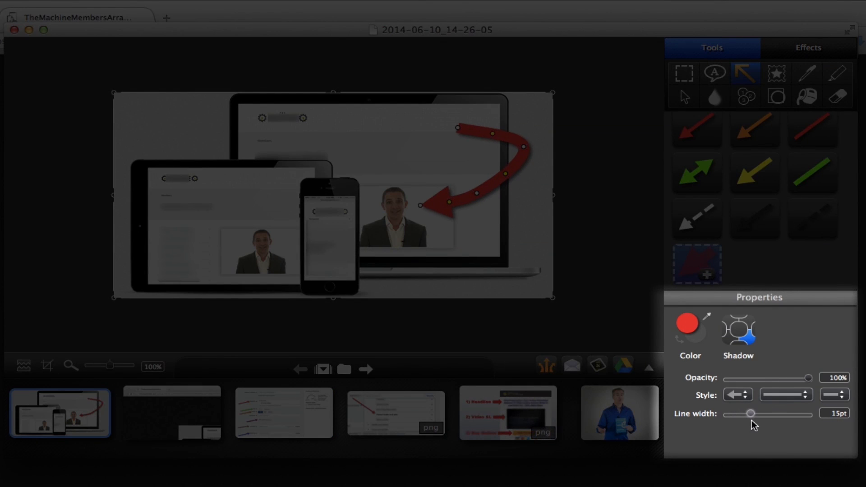
{"action": "left_click", "coordinate": [750, 414]}
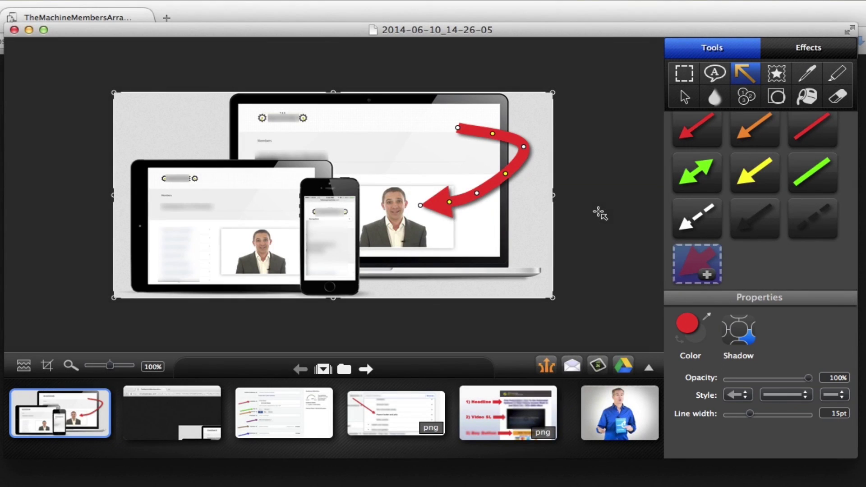
{"action": "left_click", "coordinate": [598, 213]}
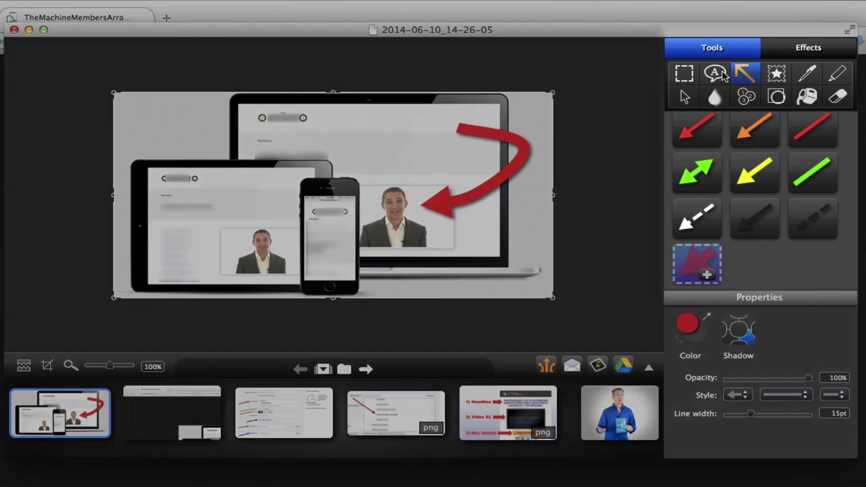
Add a plain text box above the presenter with its colour set to None, fonts panel open.
{"action": "left_click", "coordinate": [716, 73]}
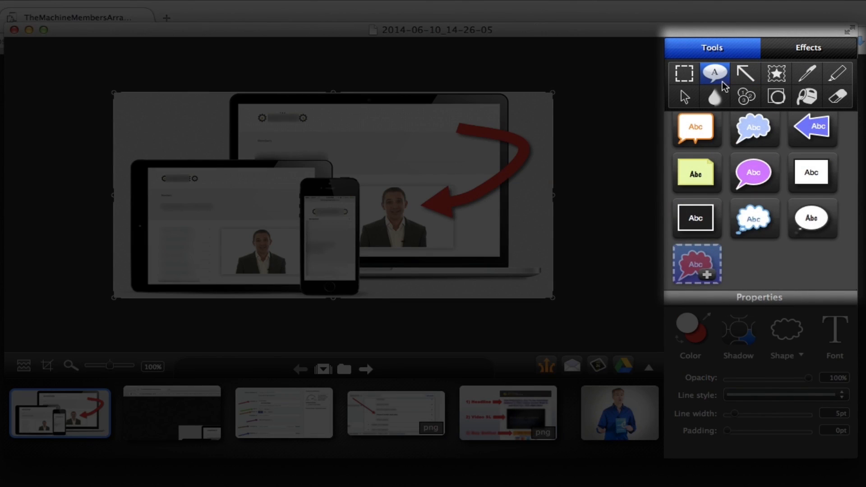
{"action": "scroll", "coordinate": [740, 178], "scroll_direction": "up", "scroll_amount": 2}
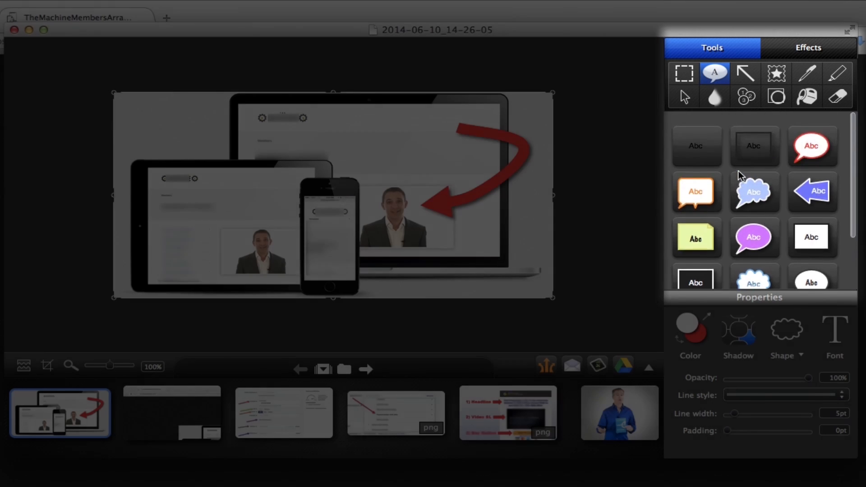
{"action": "left_click", "coordinate": [763, 136]}
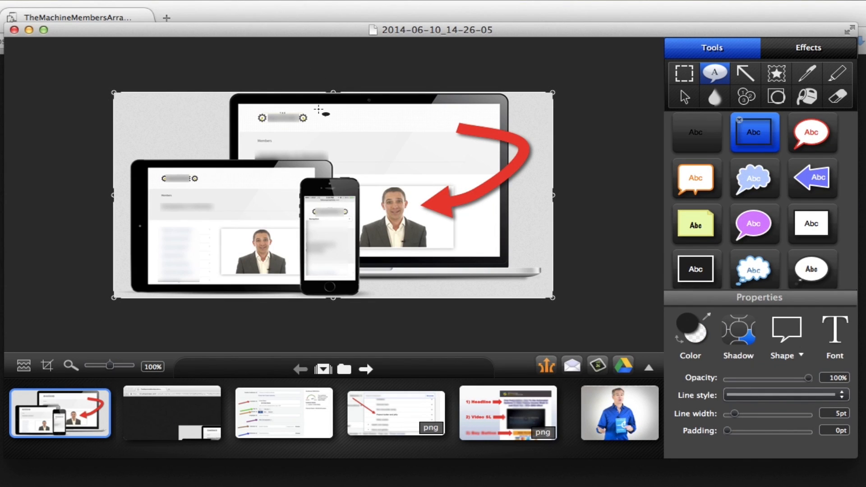
{"action": "left_click_drag", "start_coordinate": [318, 108], "coordinate": [453, 177]}
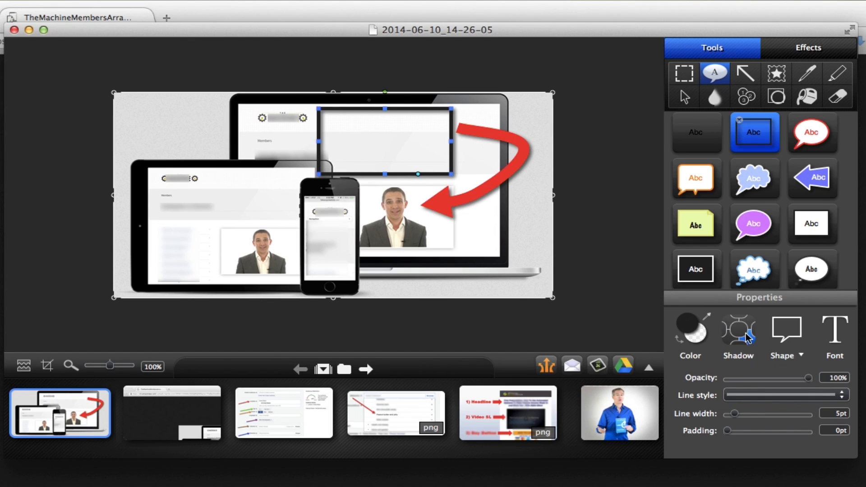
{"action": "left_click", "coordinate": [686, 329]}
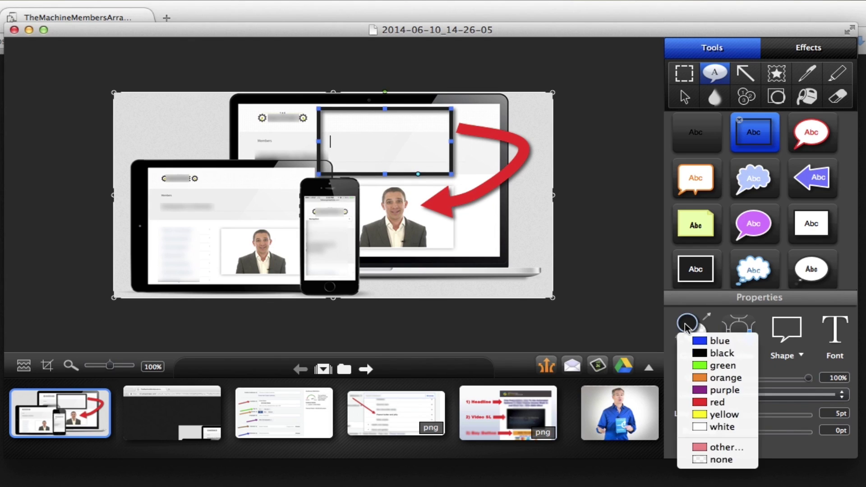
{"action": "left_click", "coordinate": [715, 461]}
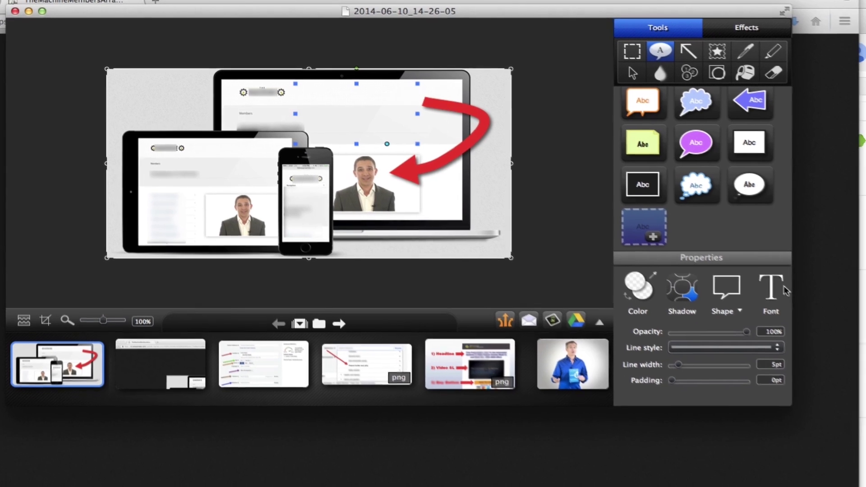
{"action": "key", "text": "super+t"}
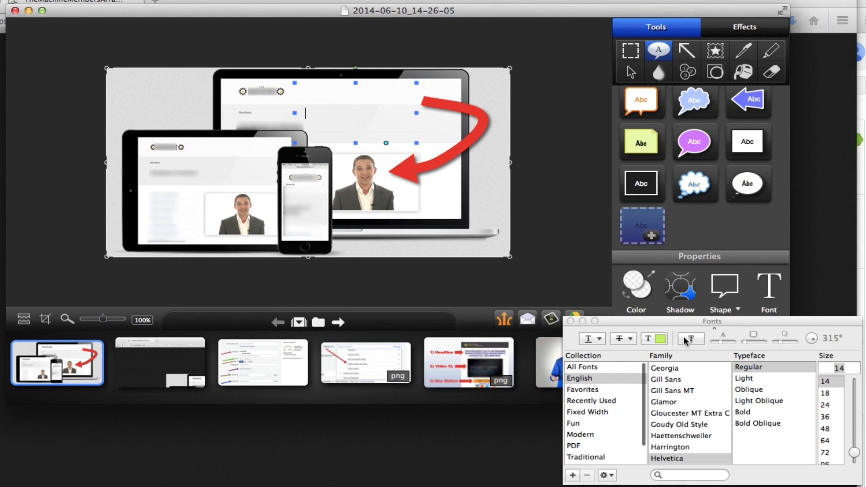
Enter 'The Machine is LIVE!' in the text box and select the whole headline.
{"action": "left_click", "coordinate": [338, 108]}
{"action": "type", "text": "The Machine is LIVE!"}
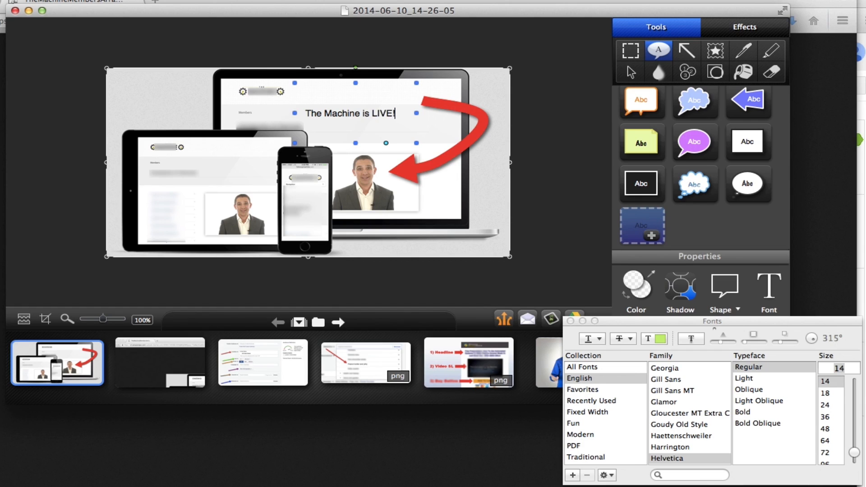
{"action": "left_click_drag", "start_coordinate": [398, 115], "coordinate": [305, 116]}
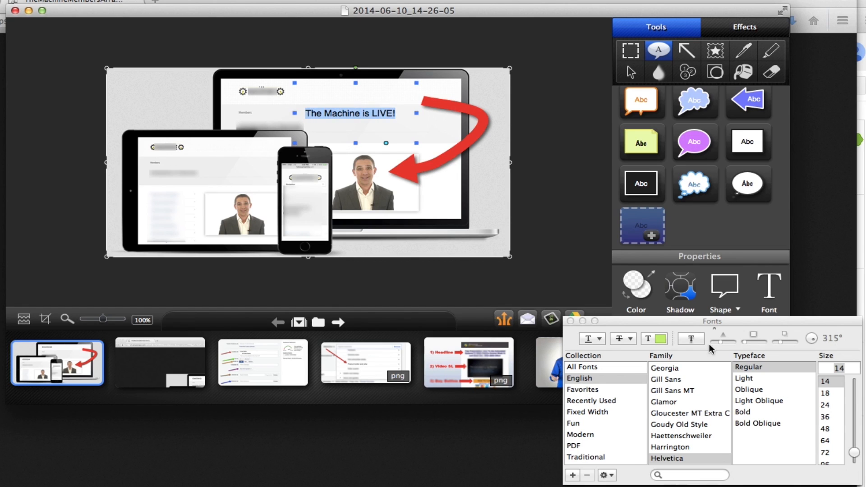
Make the headline text red and bold.
{"action": "left_click", "coordinate": [662, 339]}
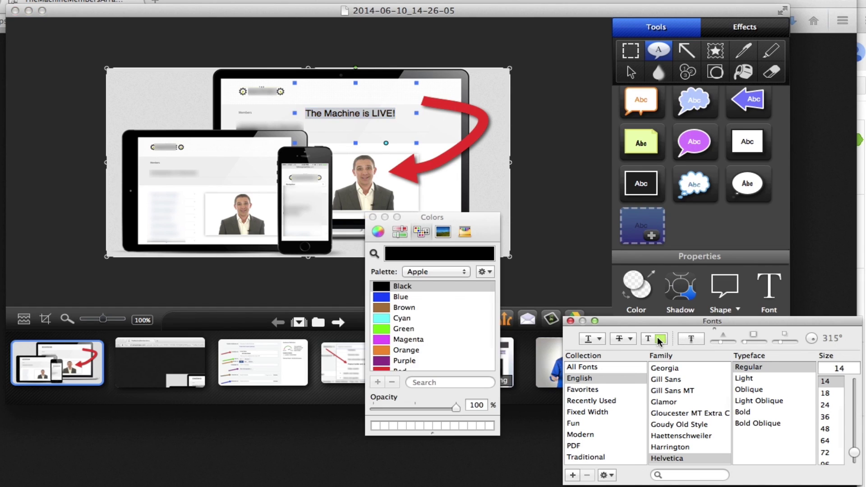
{"action": "scroll", "coordinate": [404, 352], "scroll_direction": "down", "scroll_amount": 2}
{"action": "left_click", "coordinate": [394, 362]}
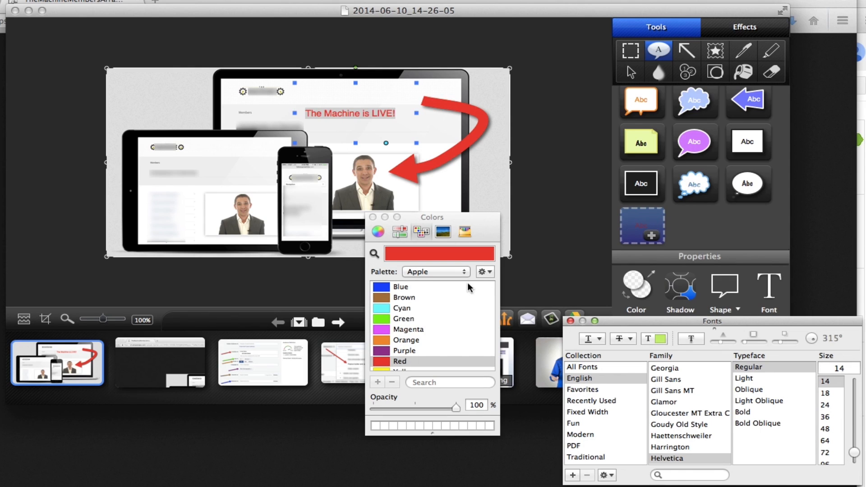
{"action": "key", "text": "super+b"}
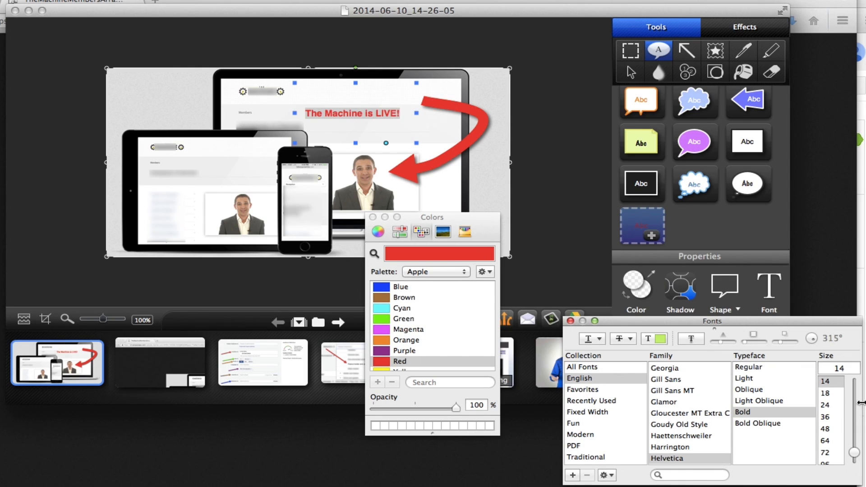
Set the headline size to 28 points and finish editing.
{"action": "left_click", "coordinate": [827, 428]}
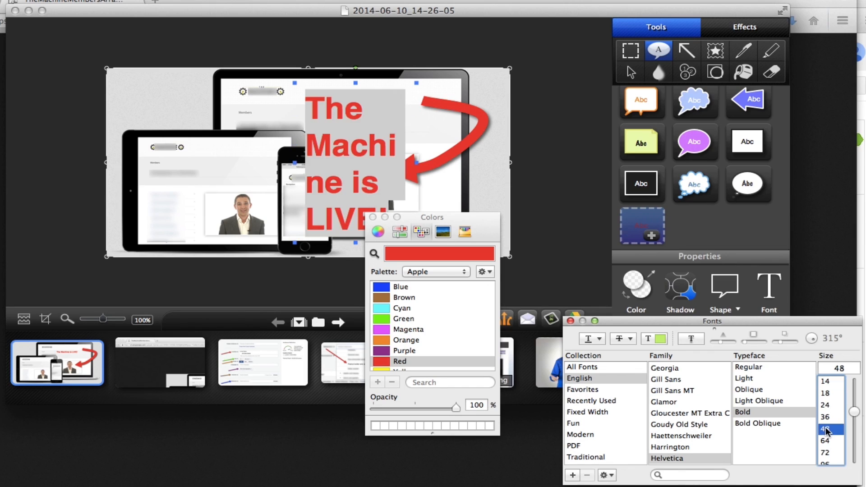
{"action": "left_click", "coordinate": [825, 405]}
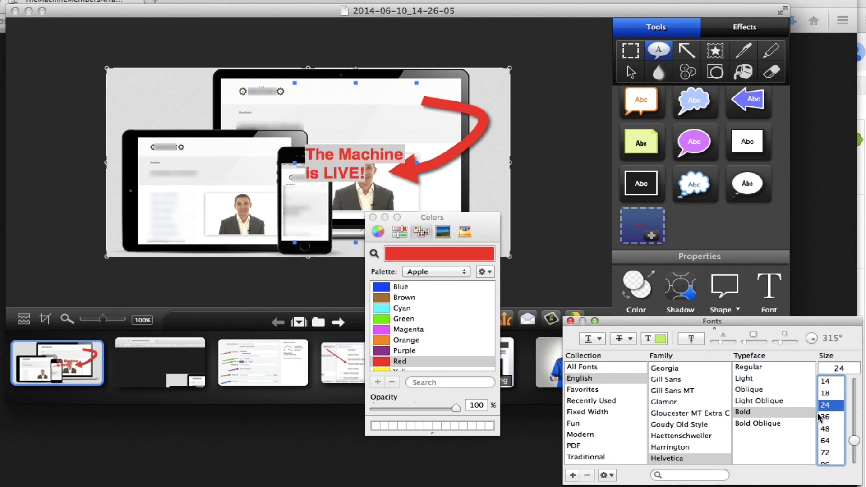
{"action": "left_click", "coordinate": [841, 367]}
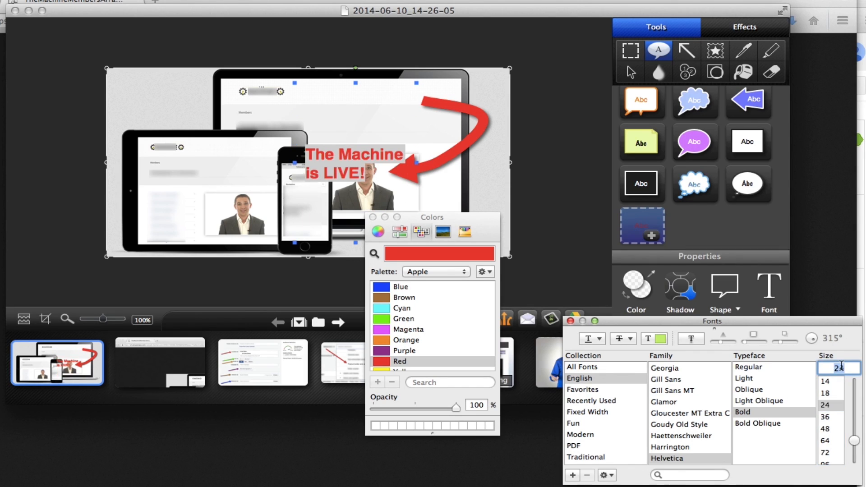
{"action": "type", "text": "28"}
{"action": "key", "text": "Return"}
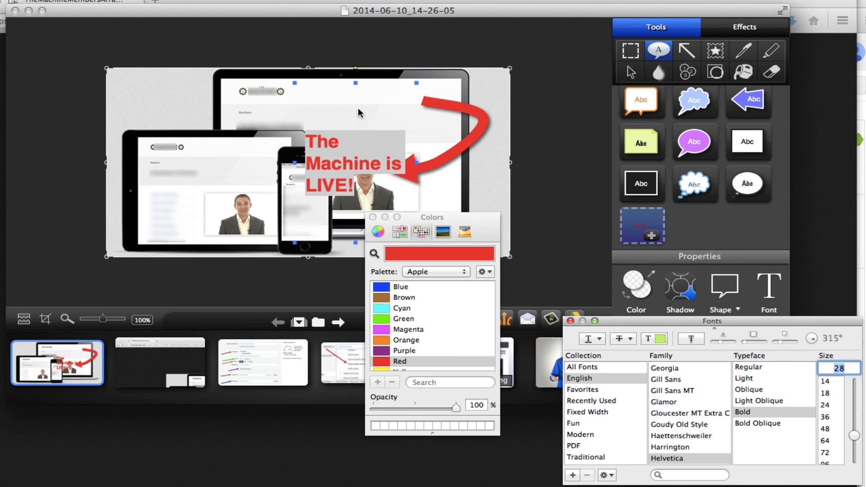
{"action": "left_click", "coordinate": [308, 137]}
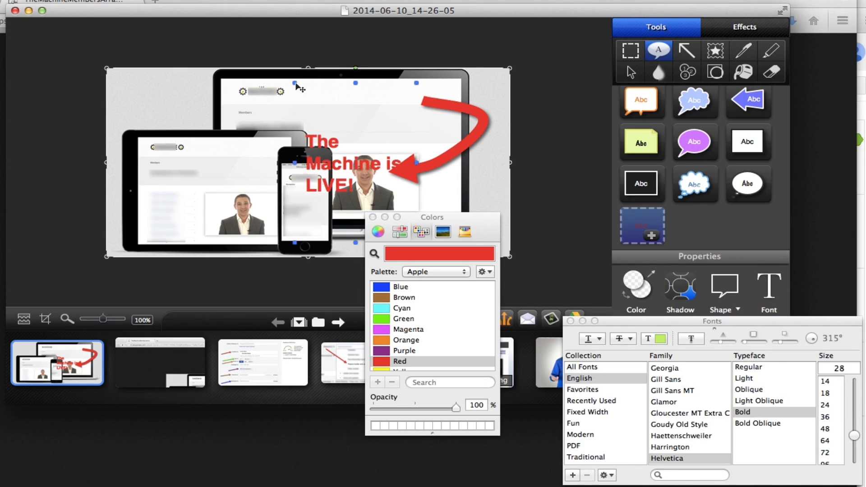
Move the red headline up onto the laptop screen above the arrow and dismiss the colour picker.
{"action": "mouse_move", "coordinate": [322, 161]}
{"action": "left_mouse_down"}
{"action": "mouse_move", "coordinate": [319, 96]}
{"action": "mouse_move", "coordinate": [336, 95]}
{"action": "left_mouse_up"}
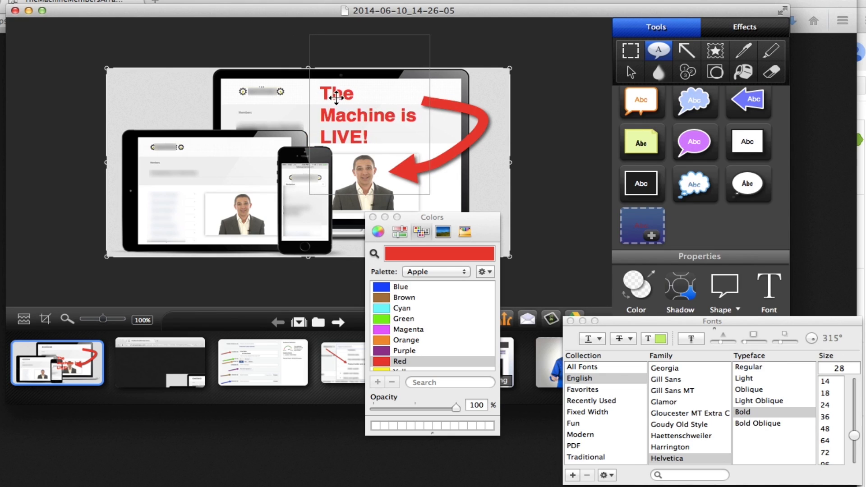
{"action": "left_click", "coordinate": [545, 138]}
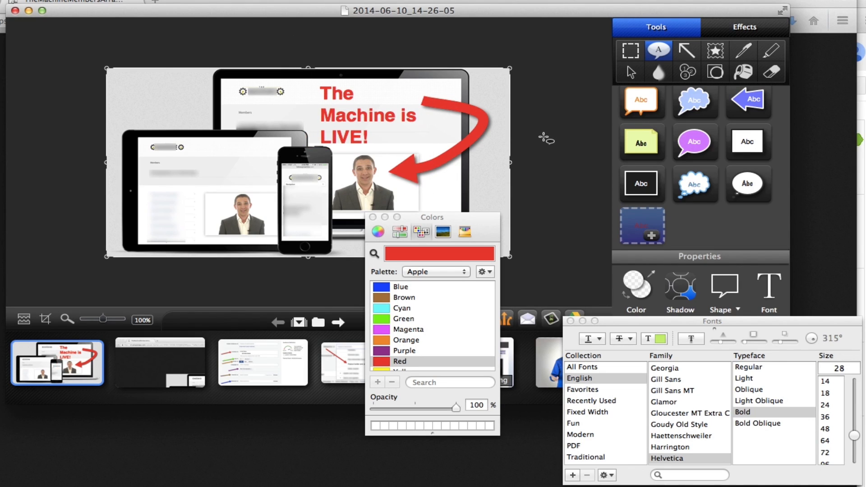
{"action": "left_click", "coordinate": [373, 217]}
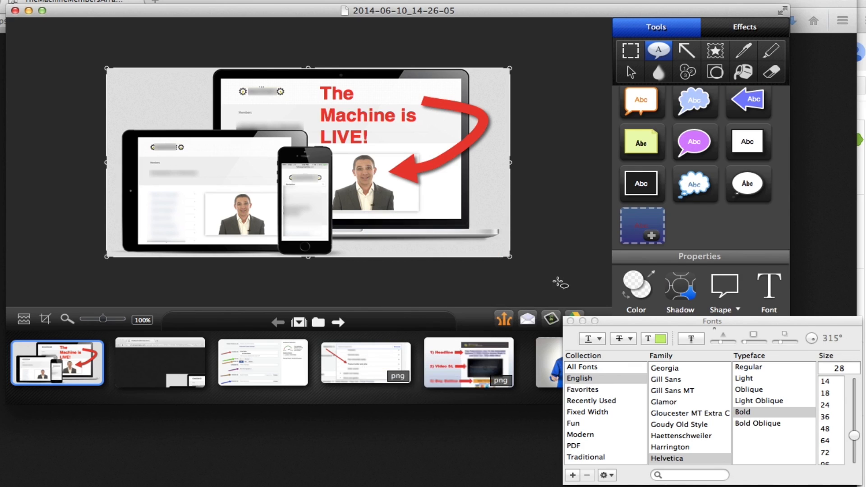
Close the Fonts panel, then glance at the File menu and dismiss it without choosing anything.
{"action": "left_click", "coordinate": [572, 323]}
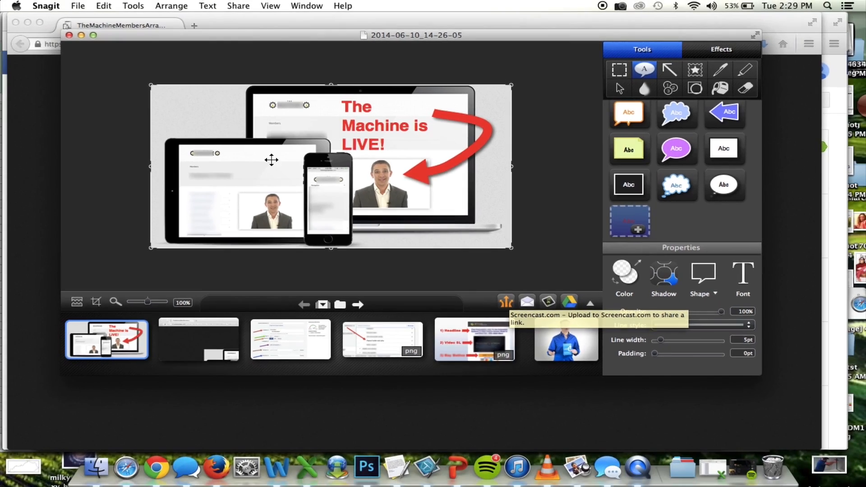
{"action": "left_click", "coordinate": [80, 6]}
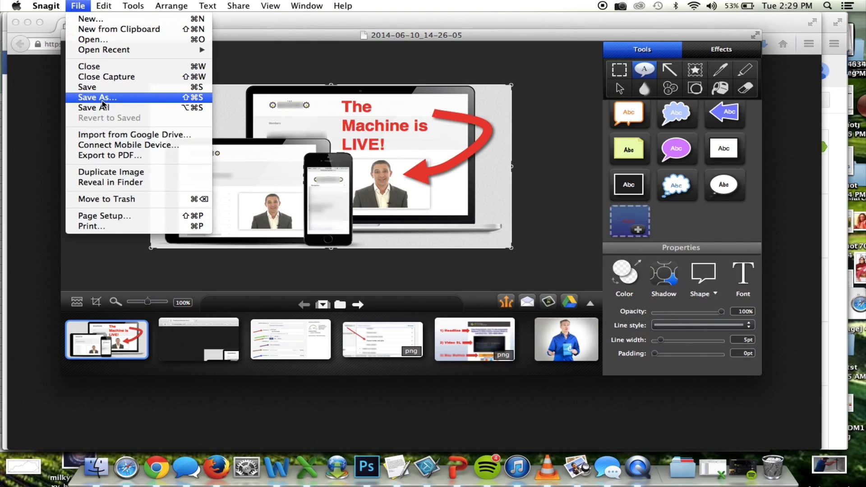
{"action": "left_click", "coordinate": [577, 155]}
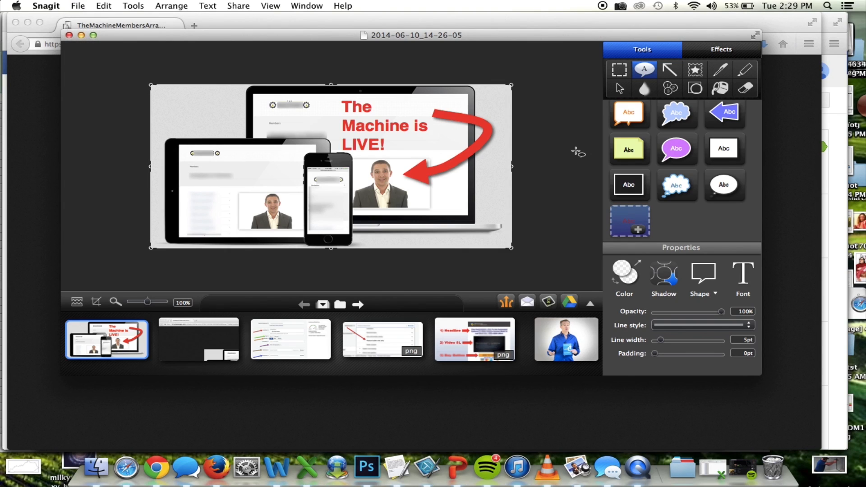